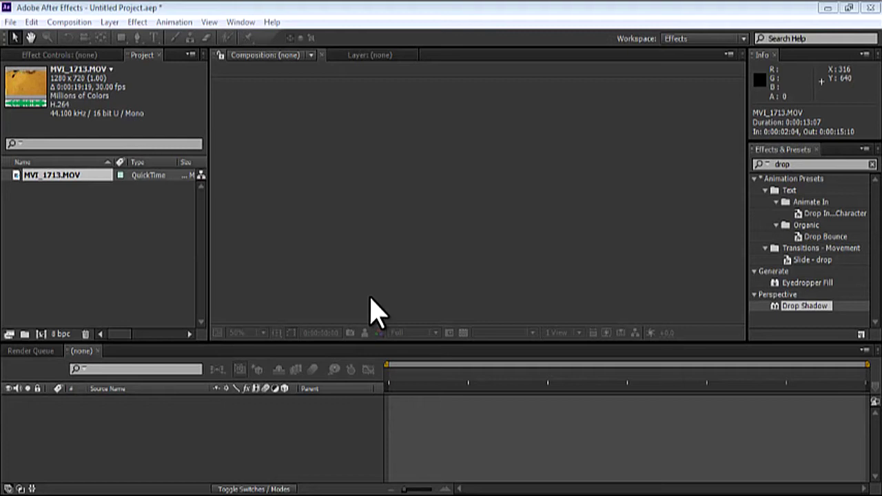
# Create the MVI_1713 composition from the footage and scrub into the clip.
pyautogui.moveTo(76, 186); pyautogui.dragTo(43, 333)
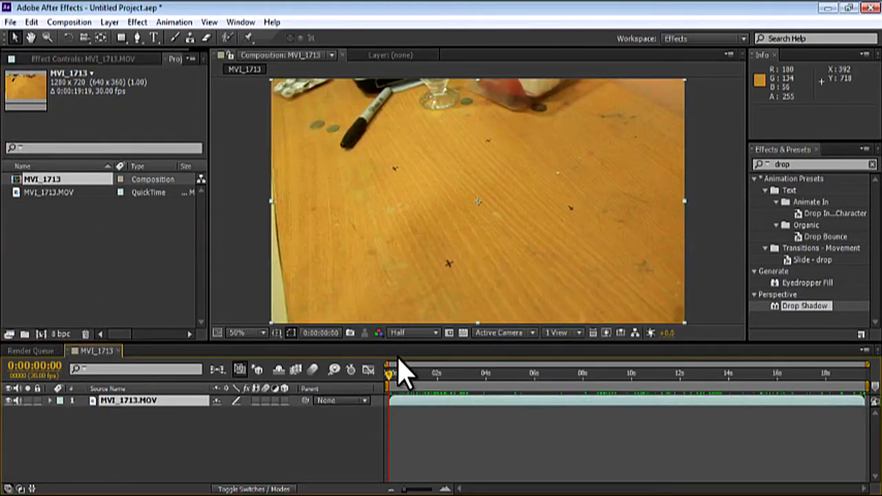
pyautogui.moveTo(388, 375); pyautogui.dragTo(401, 375)
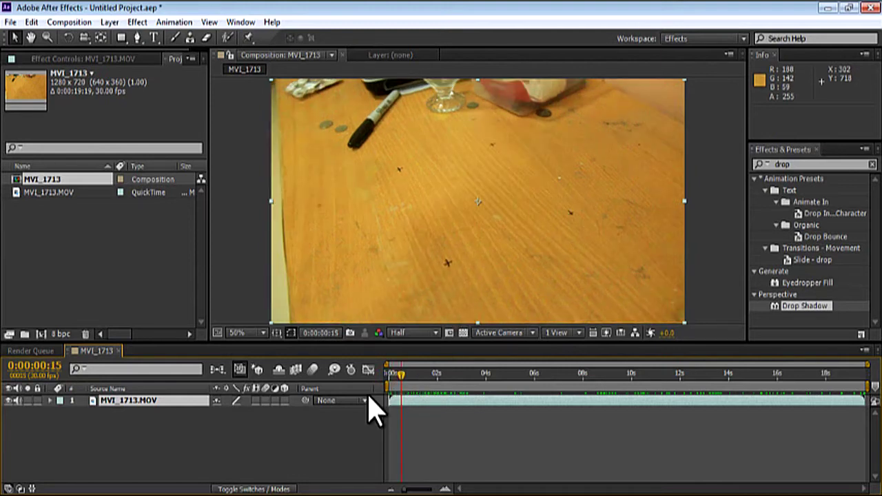
pyautogui.moveTo(403, 379); pyautogui.dragTo(449, 397)
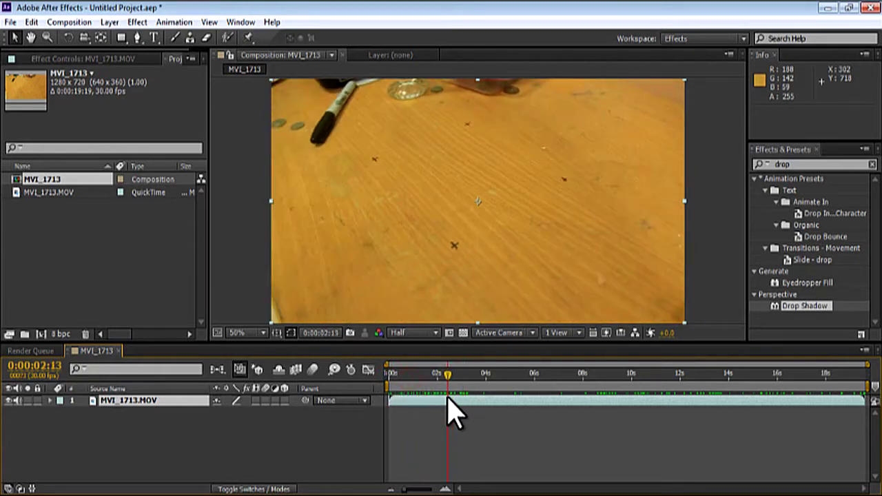
# Set the work area from 0:00:02:13 to 0:00:17:15 and trim the composition to it.
pyautogui.press('b')
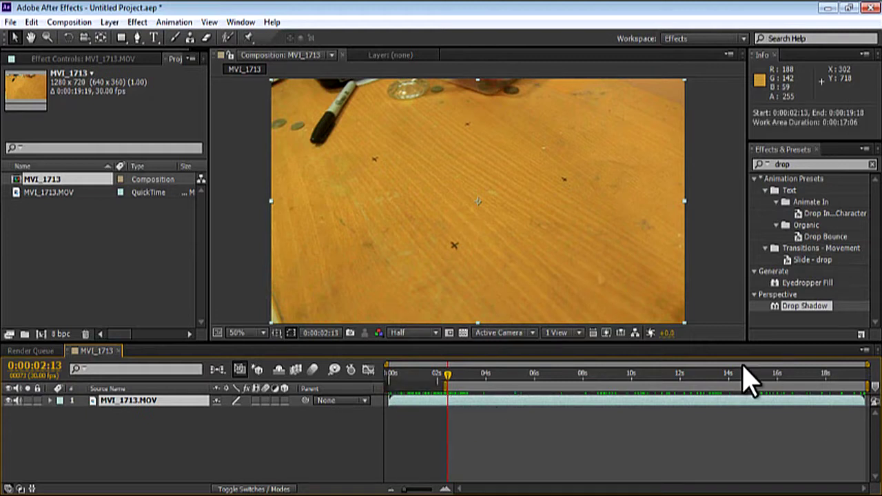
pyautogui.moveTo(760, 376); pyautogui.dragTo(818, 417)
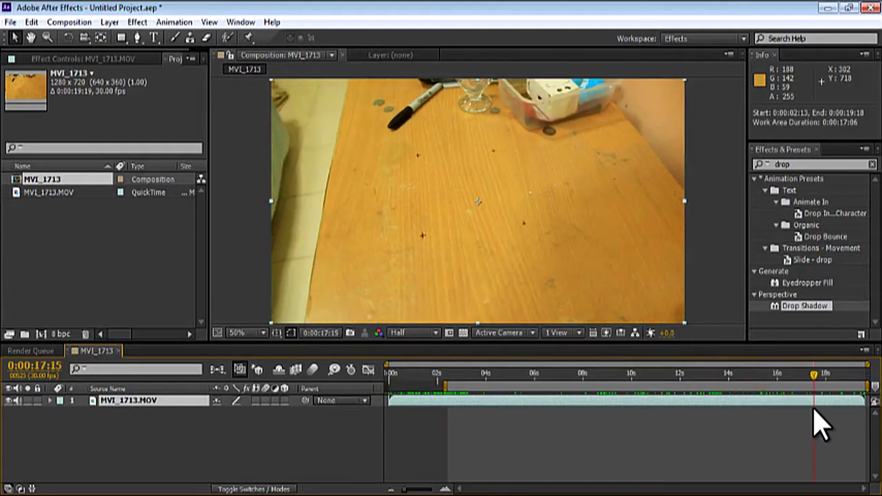
pyautogui.press('n')
pyautogui.rightClick(790, 388)
pyautogui.click(792, 428)
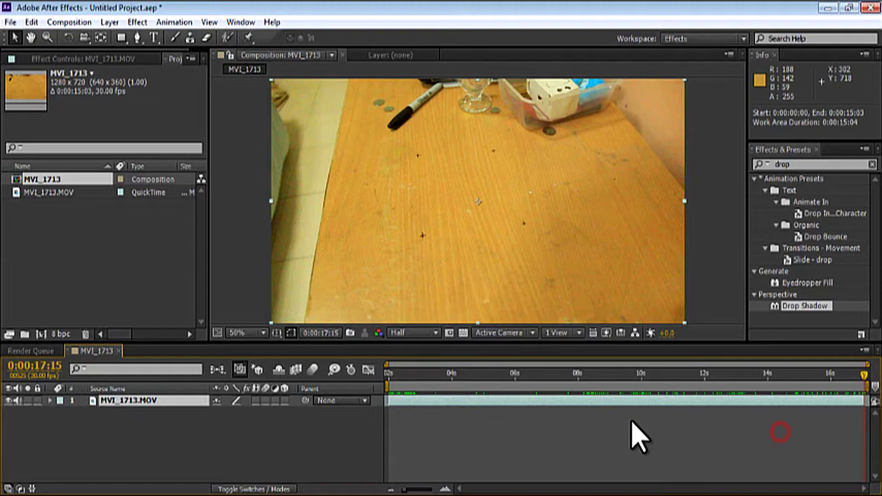
pyautogui.moveTo(390, 374); pyautogui.dragTo(389, 408)
# Select the footage layer and switch to the Motion Tracking workspace.
pyautogui.click(269, 459)
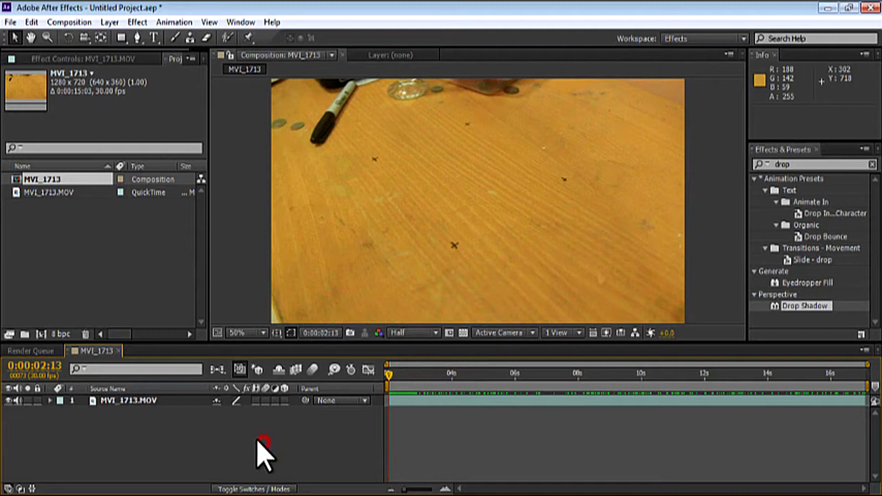
pyautogui.click(162, 404)
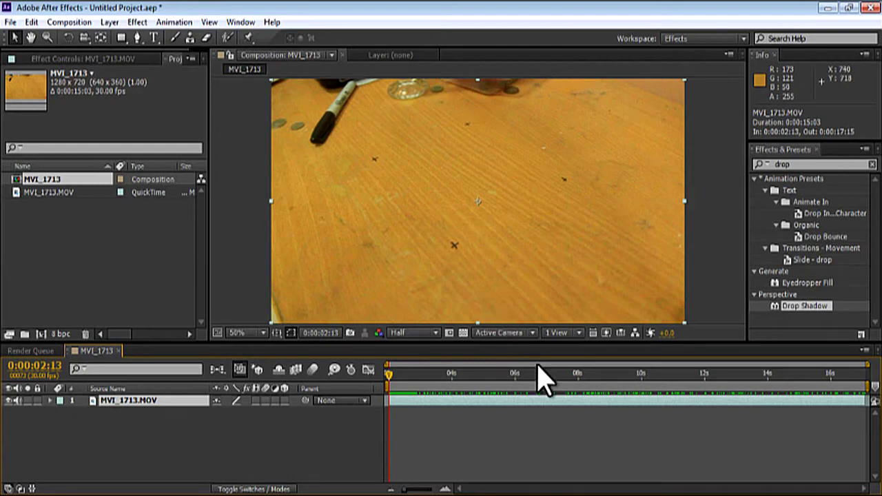
pyautogui.click(687, 39)
pyautogui.click(700, 115)
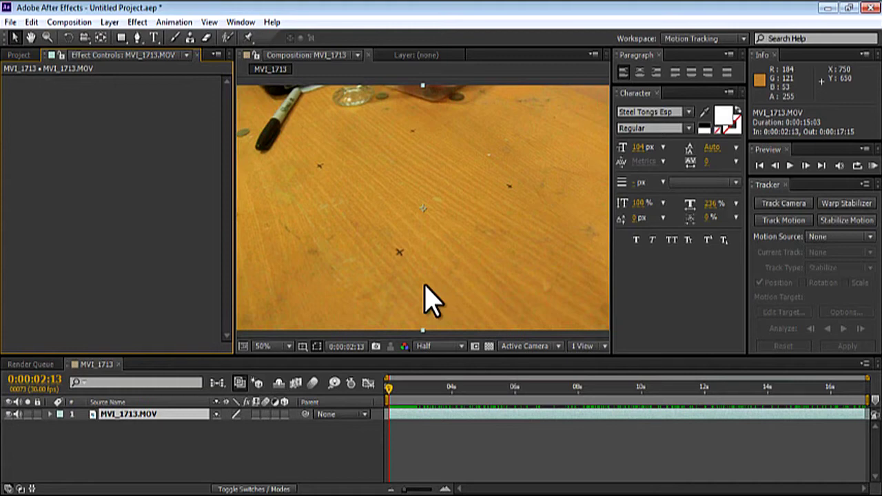
pyautogui.click(172, 22)
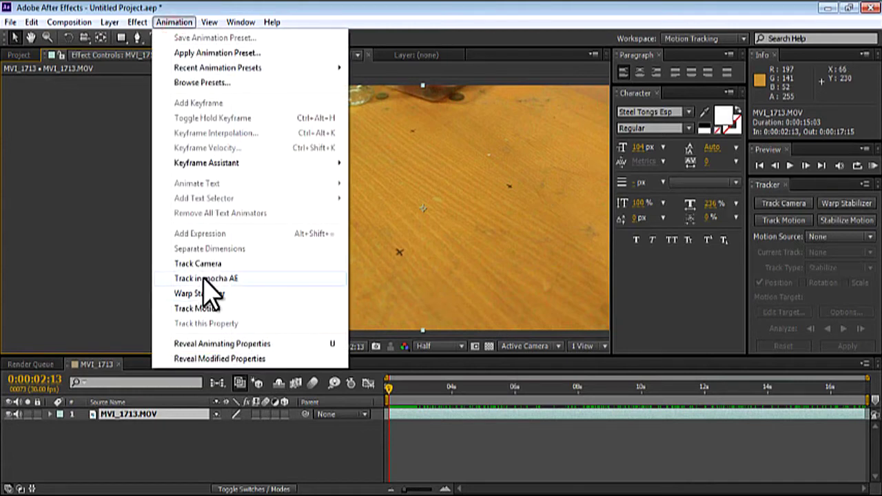
pyautogui.click(35, 280)
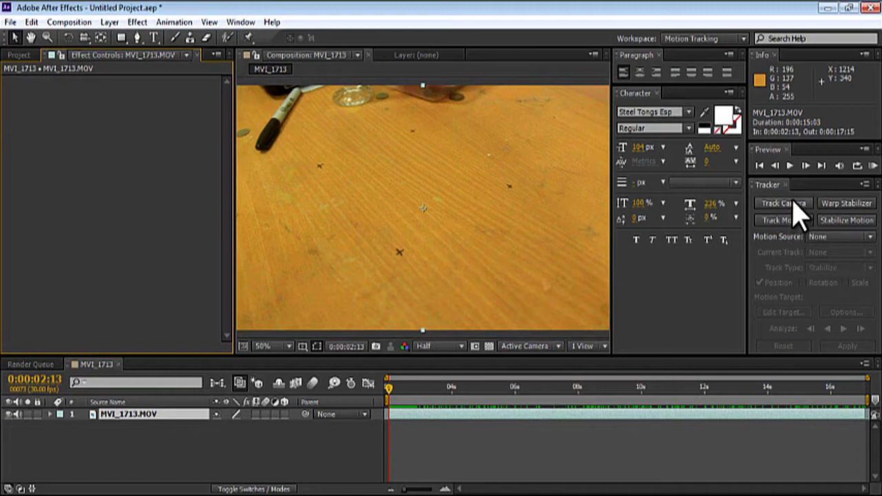
# Run Track Camera on MVI_1713.MOV until the solve finishes at 1.18 pixels average error.
pyautogui.click(784, 204)
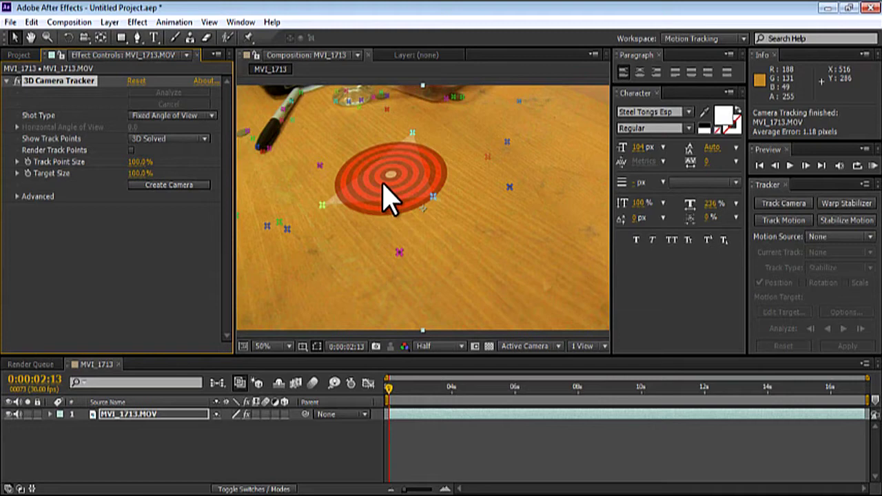
# Go to the 0:00:05:00 frame and reselect the 3D Camera Tracker to show its track points.
pyautogui.moveTo(390, 387); pyautogui.dragTo(478, 406)
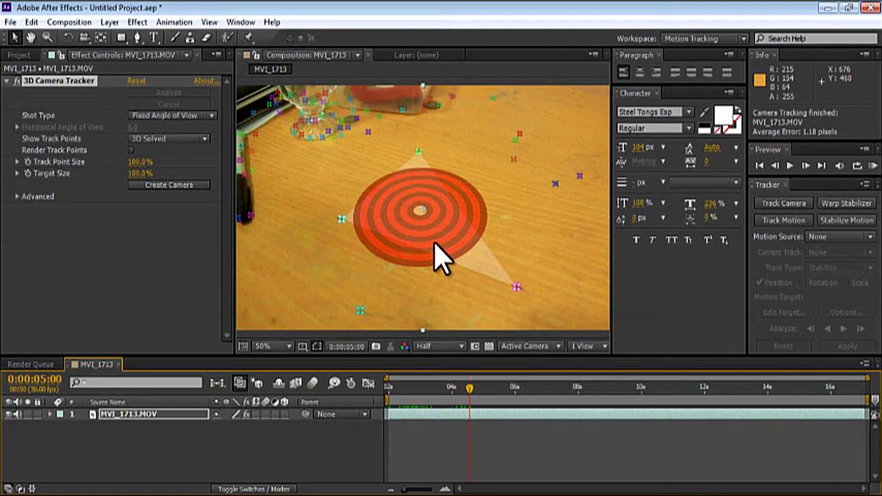
pyautogui.rightClick(342, 222)
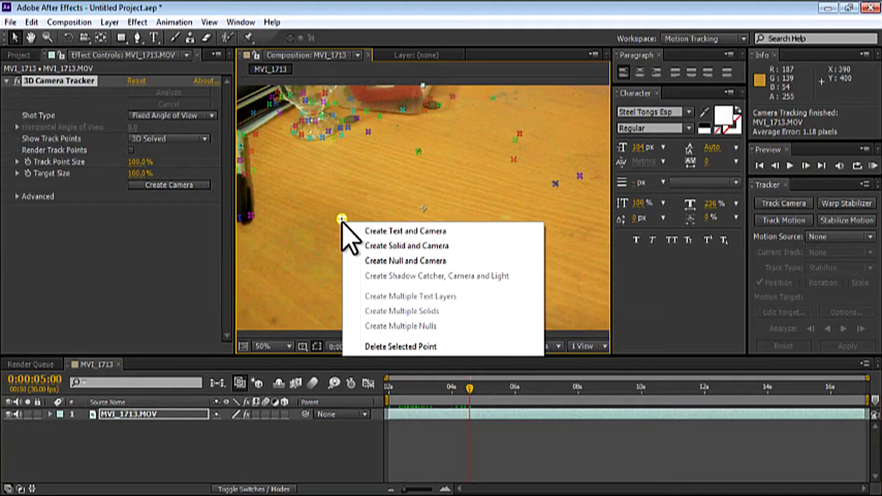
pyautogui.click(321, 435)
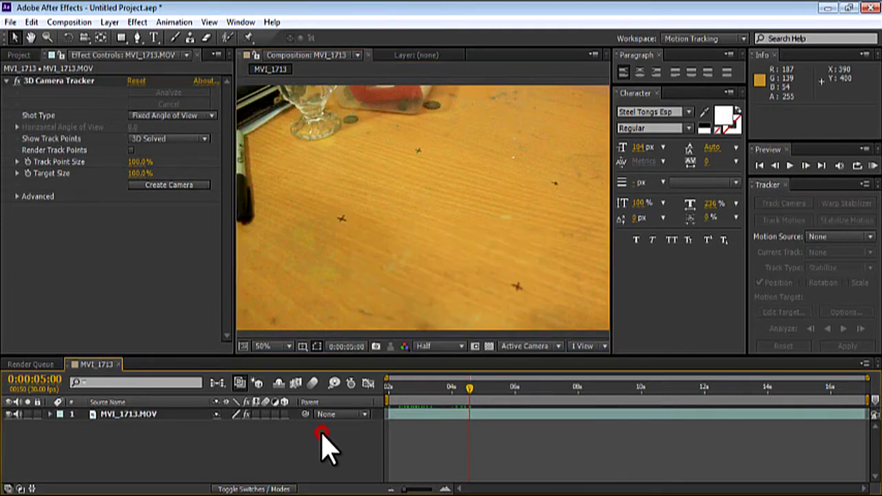
pyautogui.click(155, 414)
pyautogui.click(86, 81)
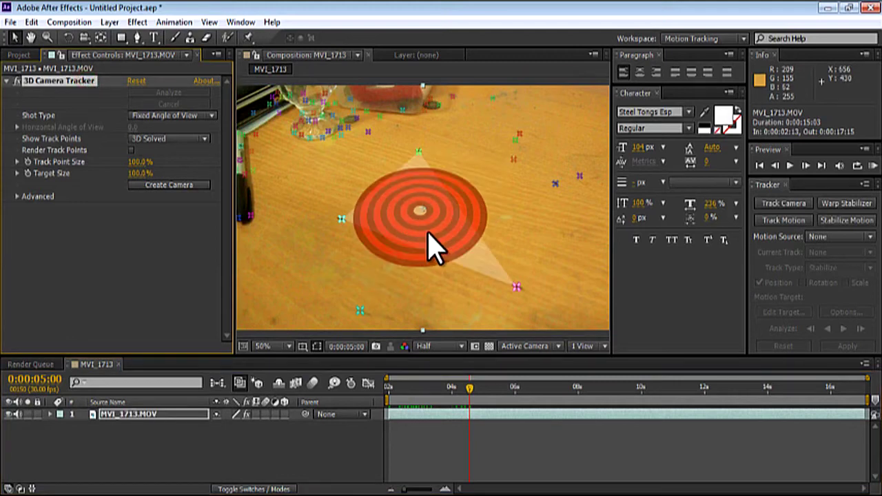
# At a tabletop target, create a null with a tracker camera, then a solid lying flat there.
pyautogui.rightClick(428, 232)
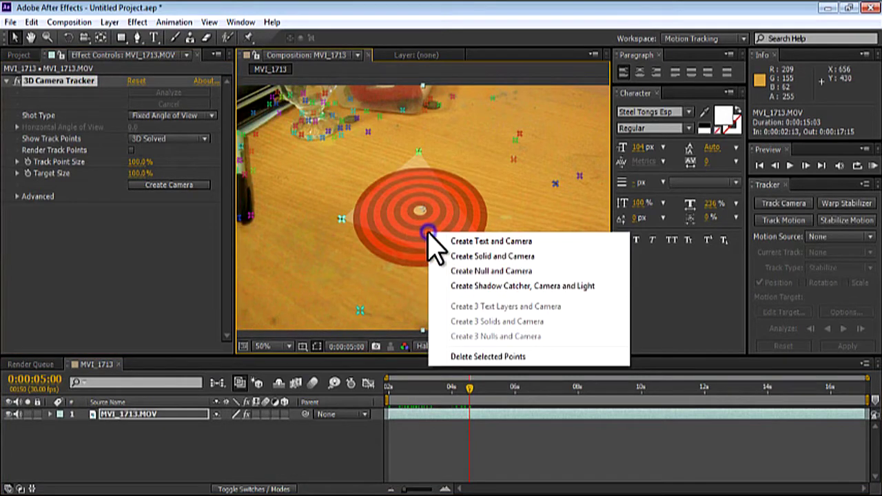
pyautogui.click(479, 271)
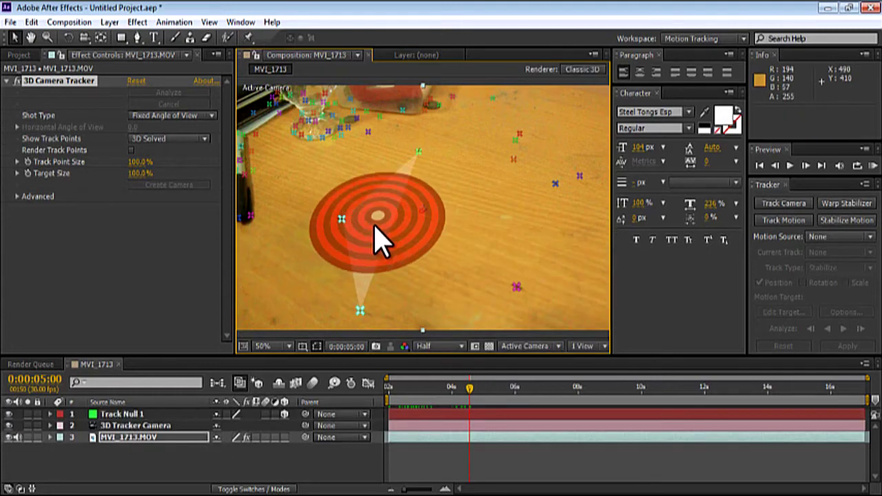
pyautogui.rightClick(408, 231)
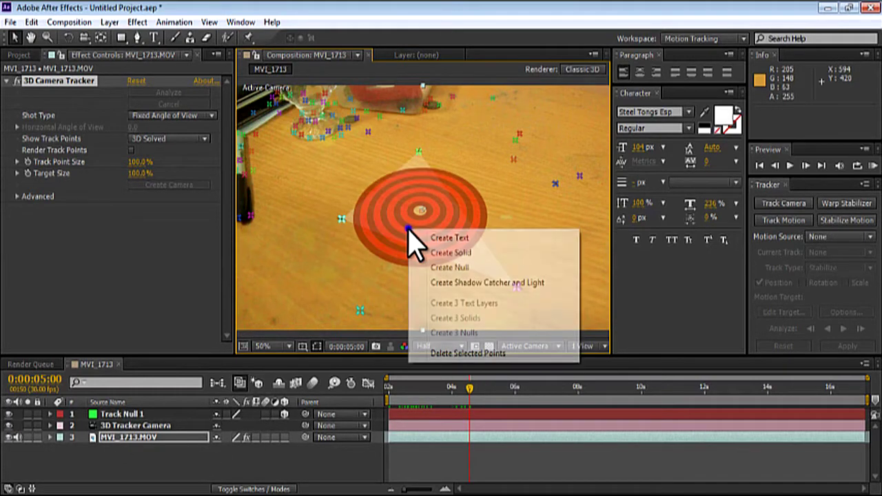
pyautogui.click(449, 254)
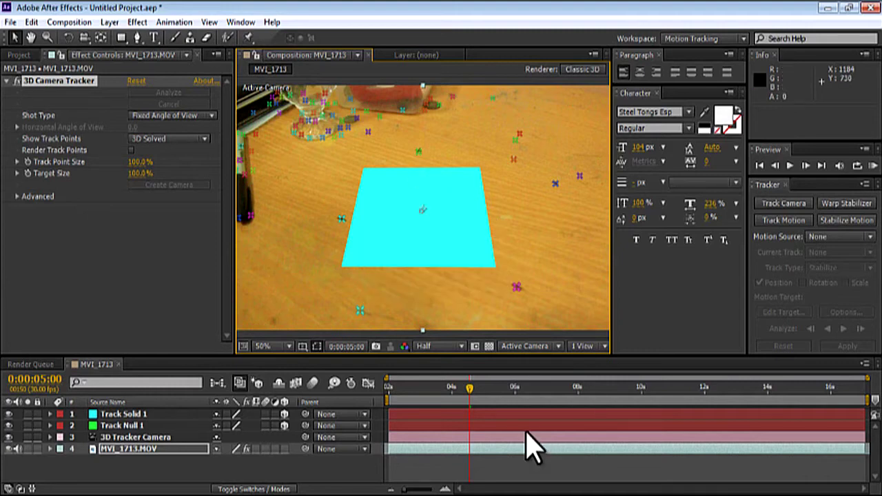
pyautogui.moveTo(461, 394); pyautogui.dragTo(538, 434)
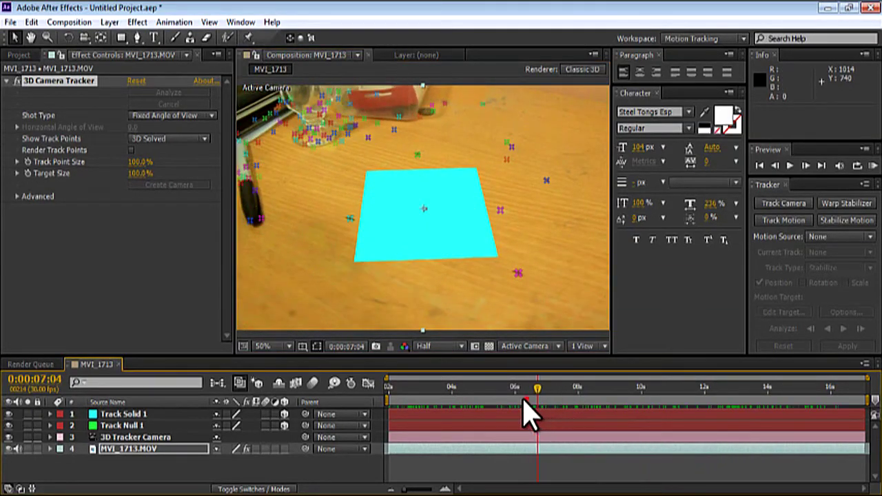
pyautogui.click(395, 387)
pyautogui.click(259, 464)
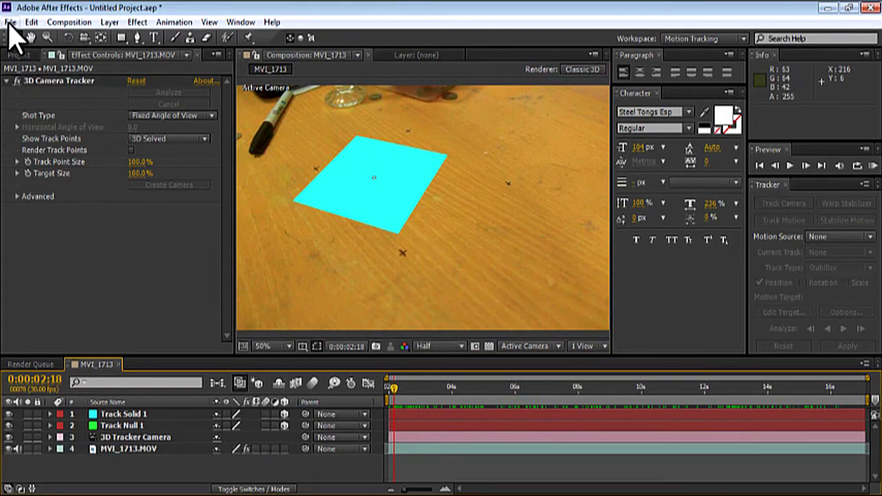
# Add a NIPPLES text layer and drag it down onto the cyan Track Solid 1.
pyautogui.click(153, 37)
pyautogui.click(358, 185)
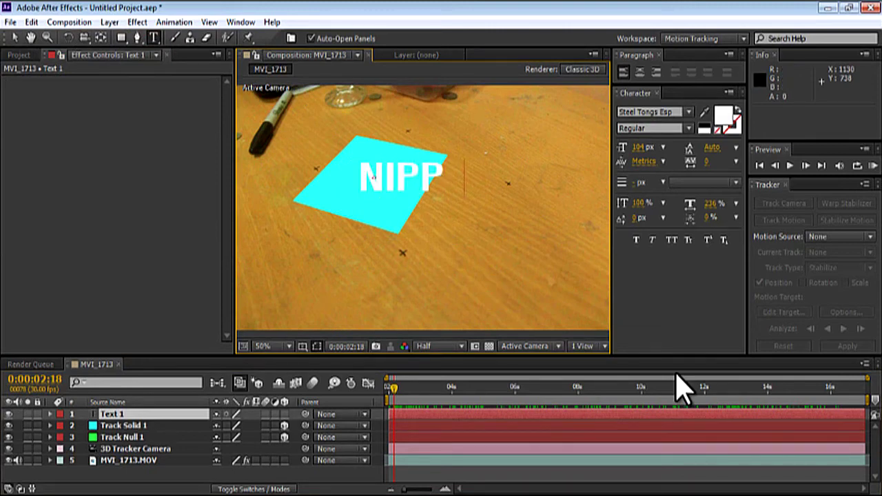
pyautogui.click(713, 277)
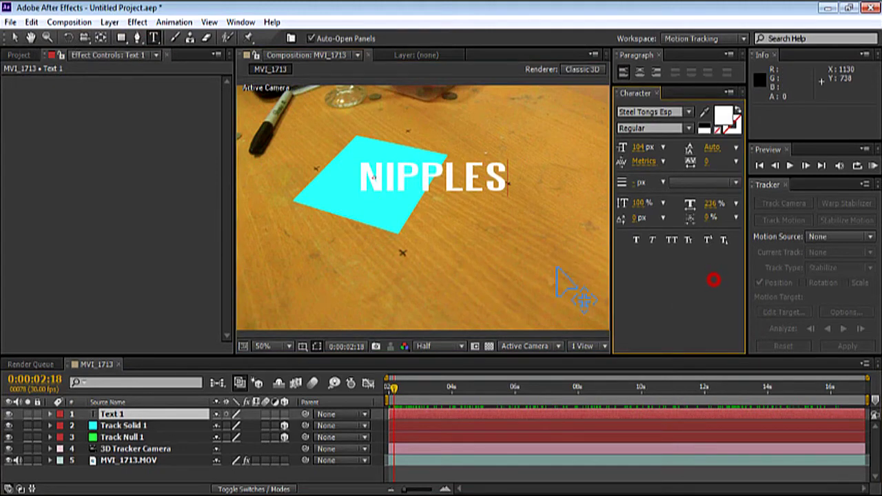
pyautogui.click(168, 405)
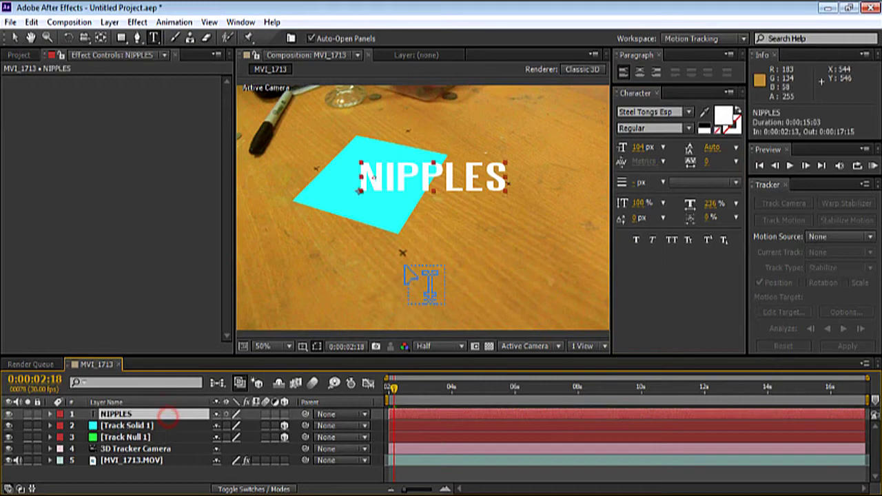
pyautogui.press('v')
pyautogui.moveTo(412, 200); pyautogui.dragTo(361, 202)
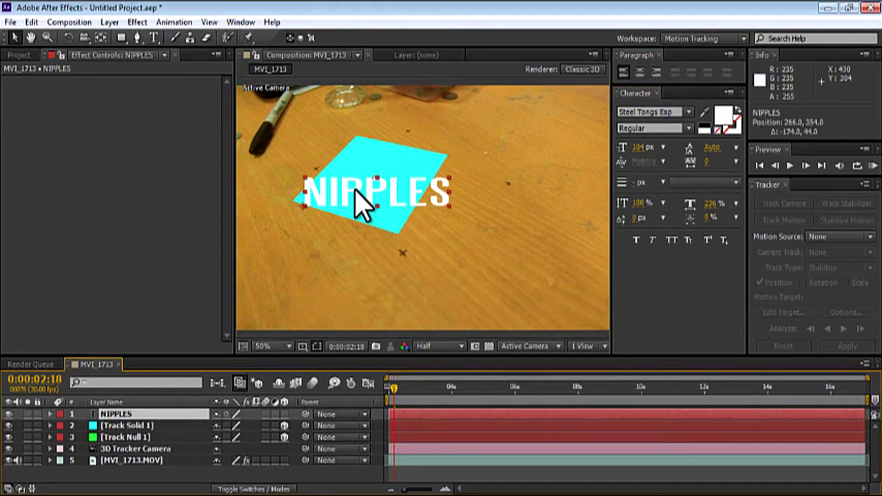
pyautogui.click(141, 425)
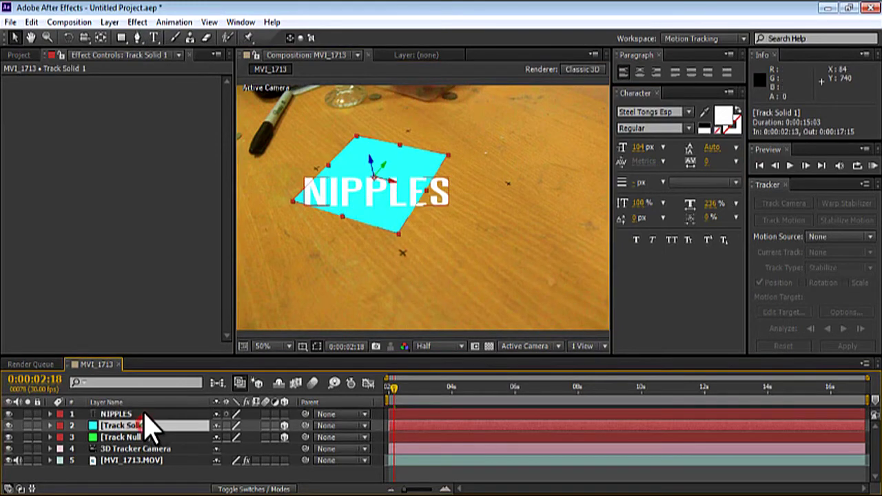
pyautogui.click(148, 415)
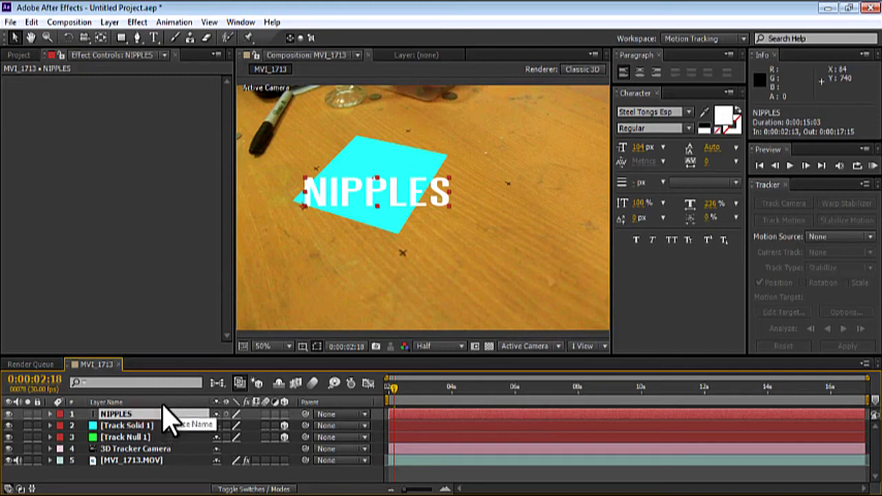
# Turn the NIPPLES text into a 3D layer and check it at a later frame.
pyautogui.click(284, 415)
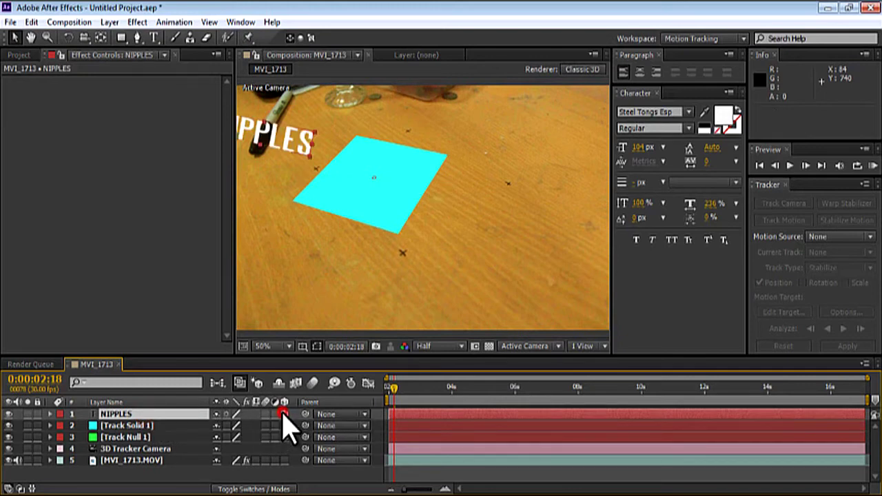
pyautogui.moveTo(416, 388); pyautogui.dragTo(441, 371)
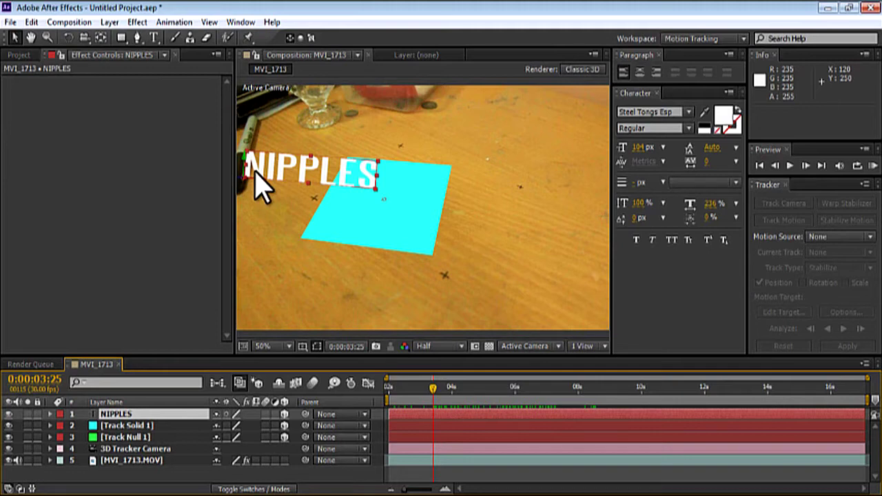
# Reveal Track Solid 1's Position and select it for copying.
pyautogui.click(131, 426)
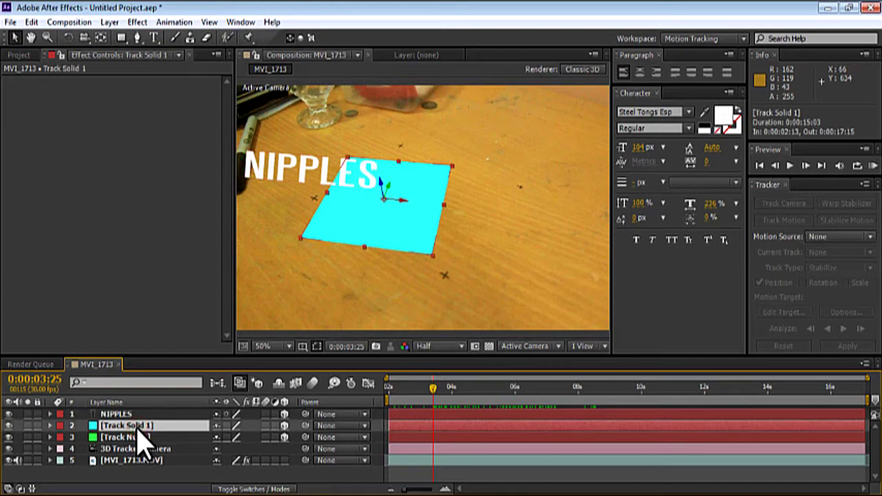
pyautogui.press('p')
pyautogui.click(128, 437)
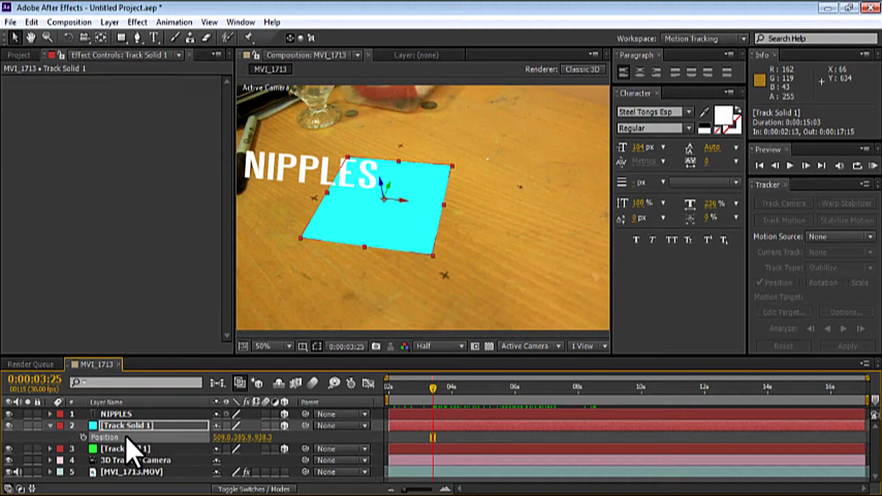
pyautogui.click(31, 23)
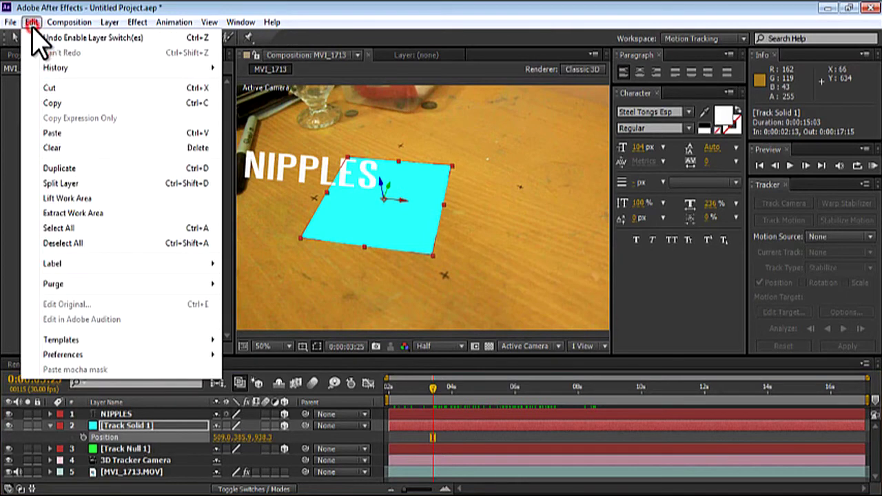
pyautogui.click(14, 264)
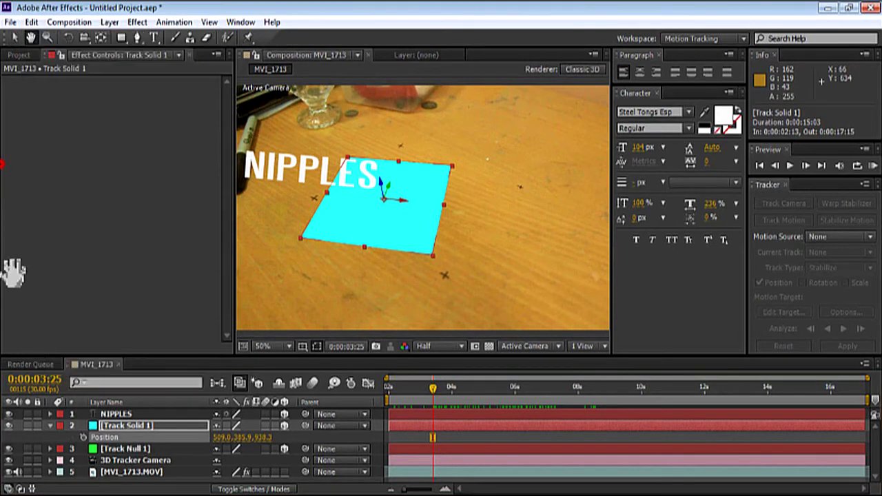
pyautogui.press('v')
pyautogui.click(110, 438)
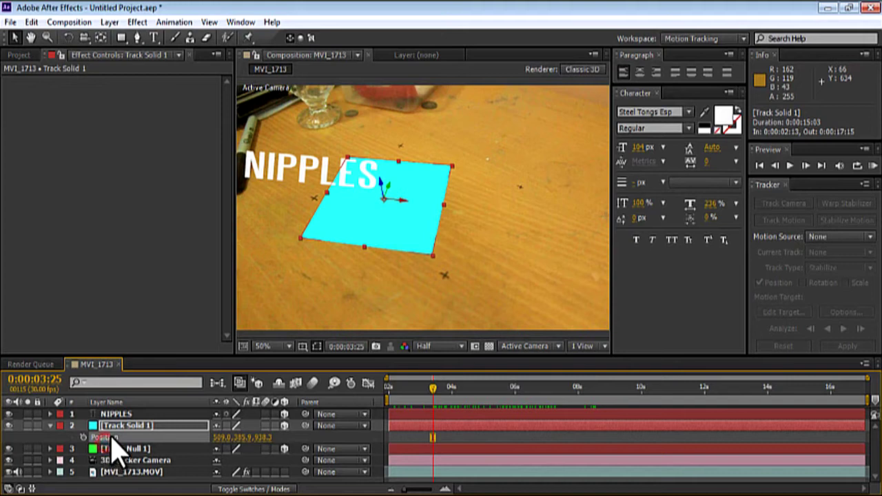
# Paste the solid's position 509.0, 385.9, 938.3 into the NIPPLES layer's Position.
pyautogui.click(116, 417)
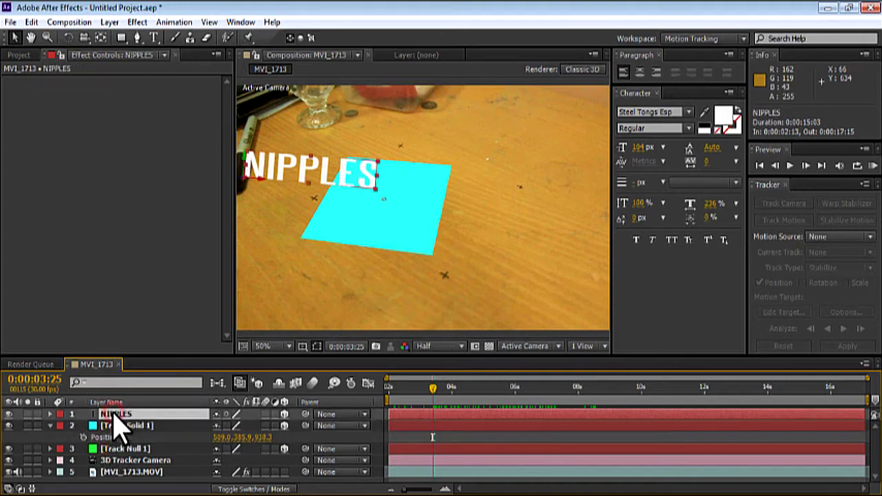
pyautogui.press('p')
pyautogui.click(102, 426)
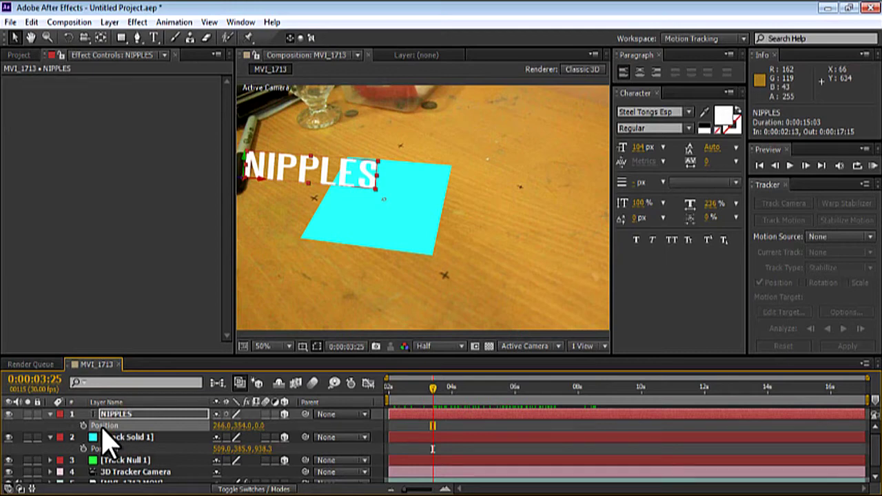
pyautogui.hotkey('ctrl', 'v')
pyautogui.moveTo(473, 398); pyautogui.dragTo(436, 394)
# Hide the cyan Track Solid 1 and scrub later to check the tracking.
pyautogui.click(417, 437)
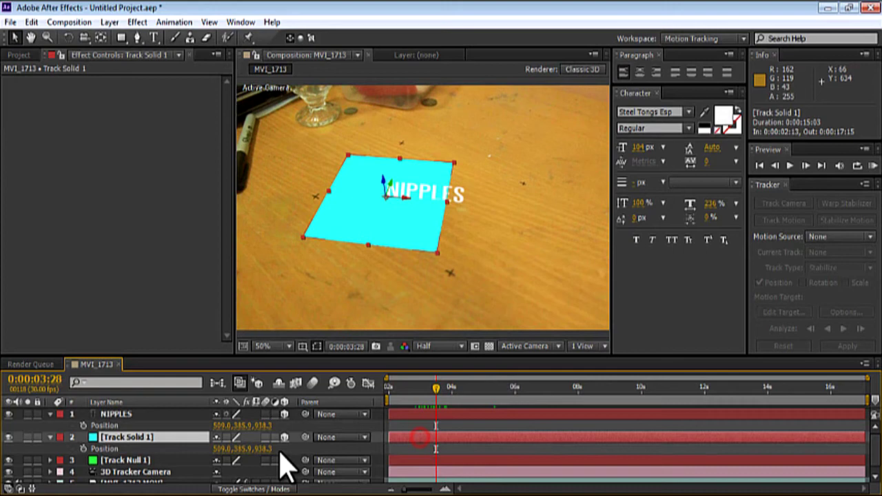
pyautogui.click(8, 437)
pyautogui.moveTo(423, 390); pyautogui.dragTo(531, 415)
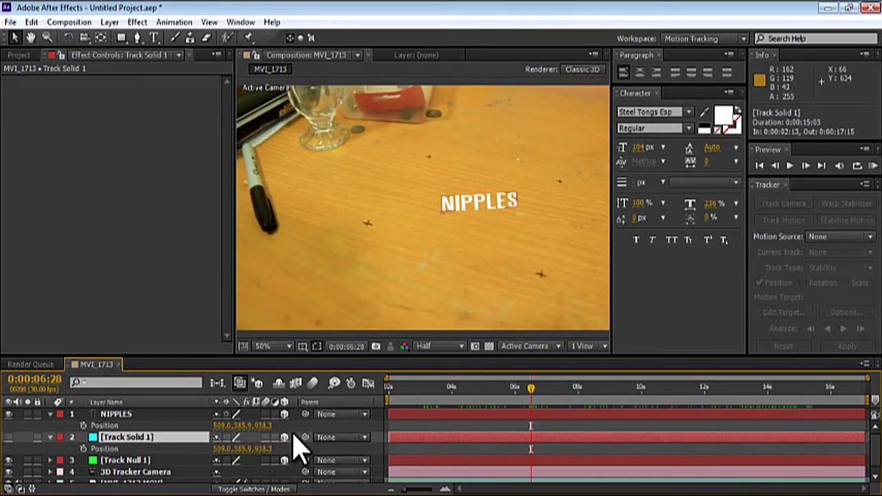
# Tilt the NIPPLES text 34.5° to lie on the table and scale it to 230%.
pyautogui.click(124, 415)
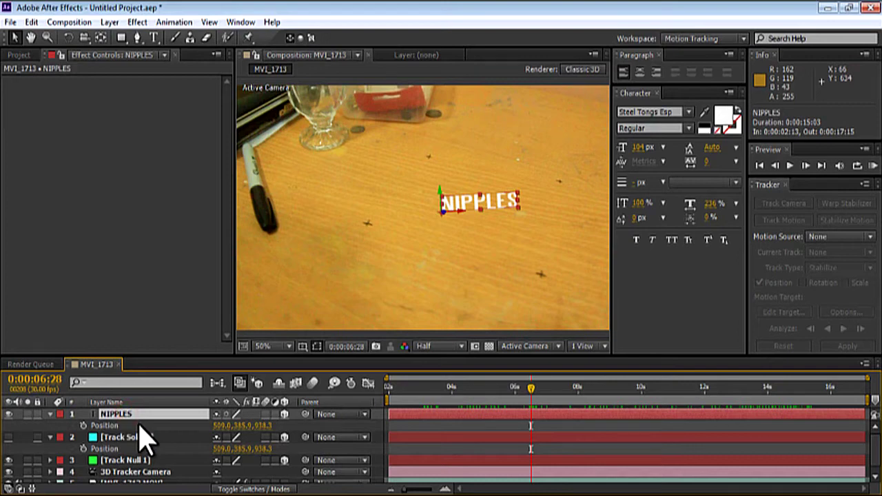
pyautogui.press('r')
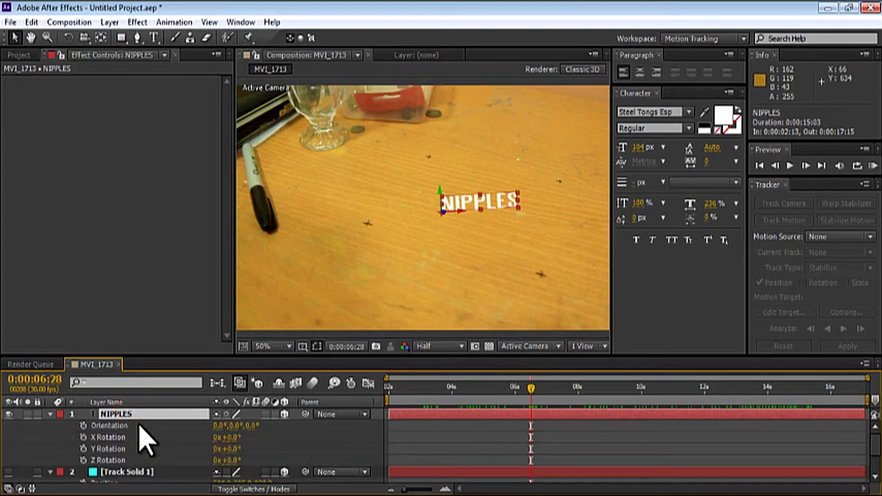
pyautogui.press('w')
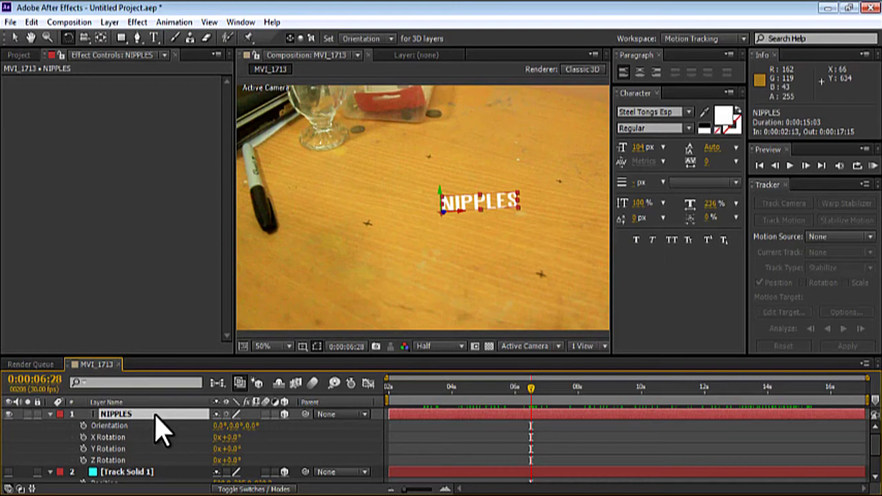
pyautogui.moveTo(453, 215); pyautogui.dragTo(457, 223)
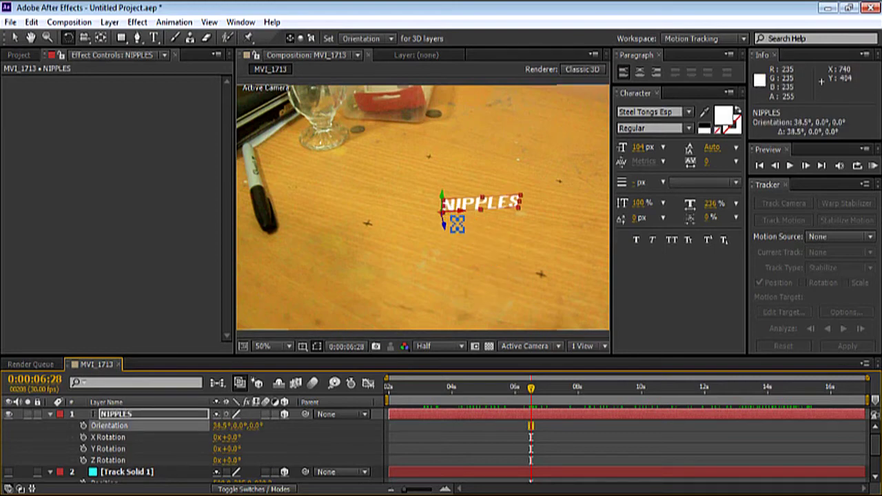
pyautogui.press('s')
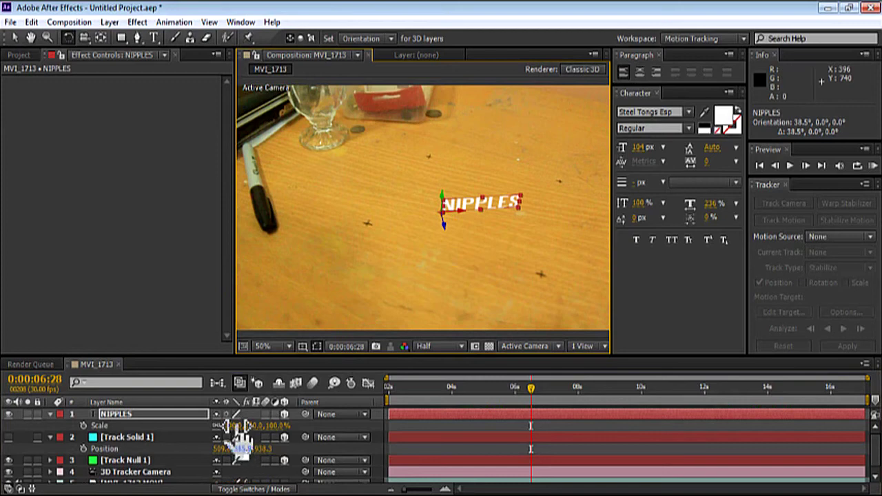
pyautogui.moveTo(234, 426); pyautogui.dragTo(345, 408)
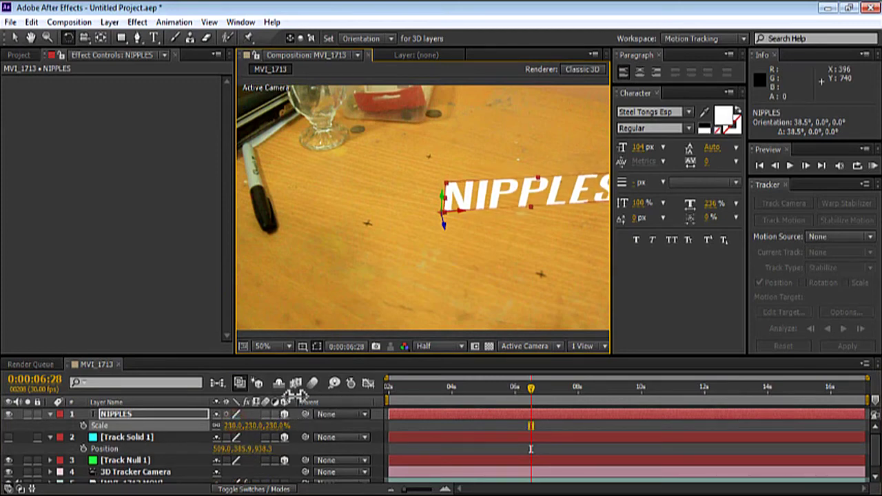
# Shift the NIPPLES text left across the table and preview the tracking to about 14 seconds.
pyautogui.press('v')
pyautogui.moveTo(459, 210); pyautogui.dragTo(357, 219)
pyautogui.moveTo(422, 390); pyautogui.dragTo(364, 386)
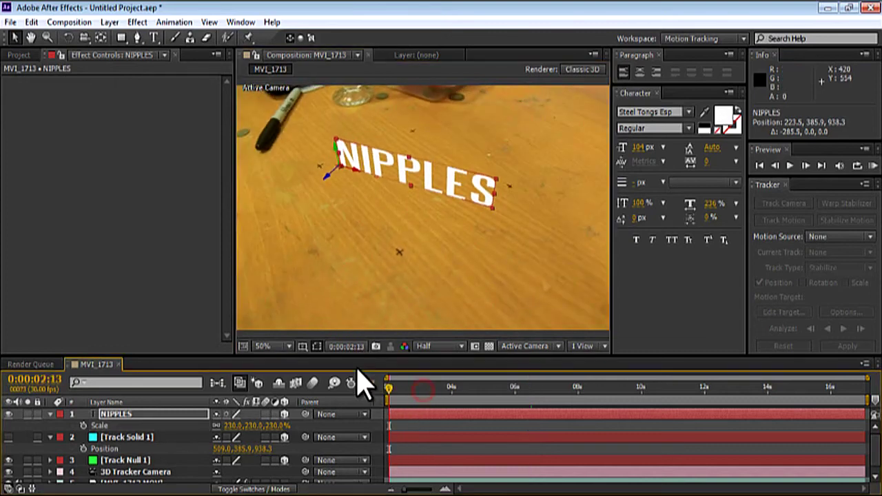
pyautogui.click(409, 404)
pyautogui.press('space')
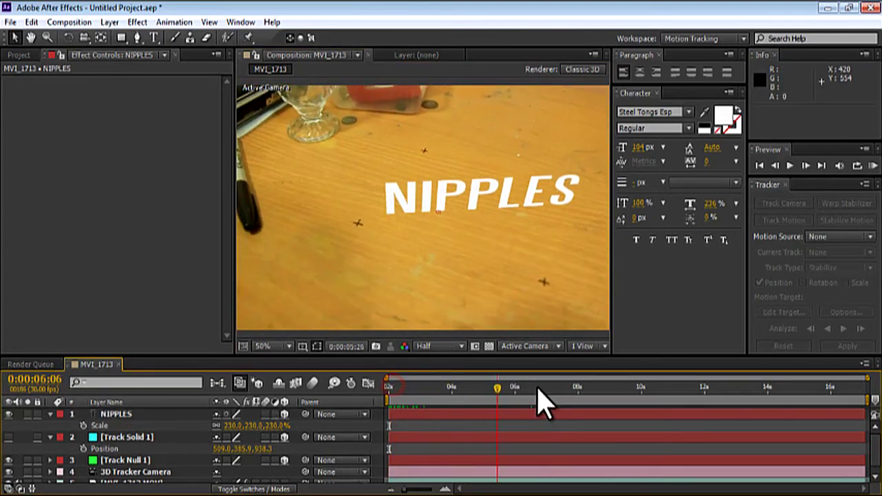
pyautogui.moveTo(538, 390); pyautogui.dragTo(860, 437)
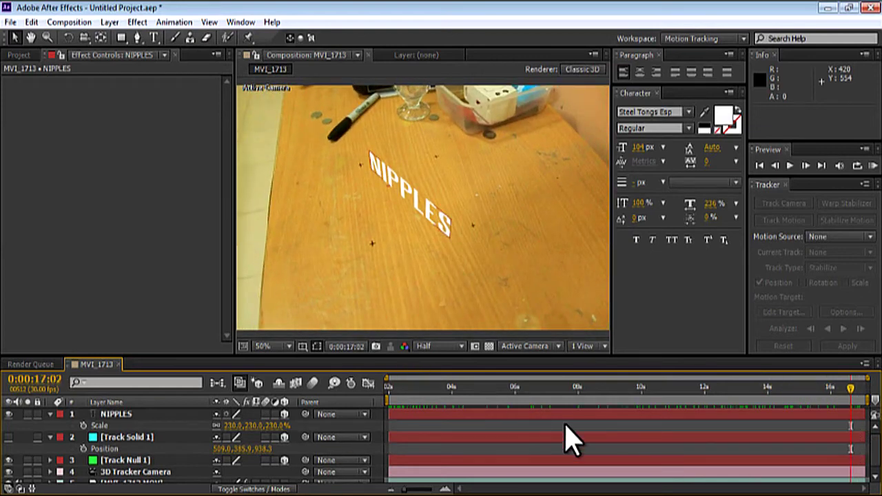
# At 0:00:09:03, duplicate NIPPLES and tilt the original layer flatter onto the table.
pyautogui.click(600, 393)
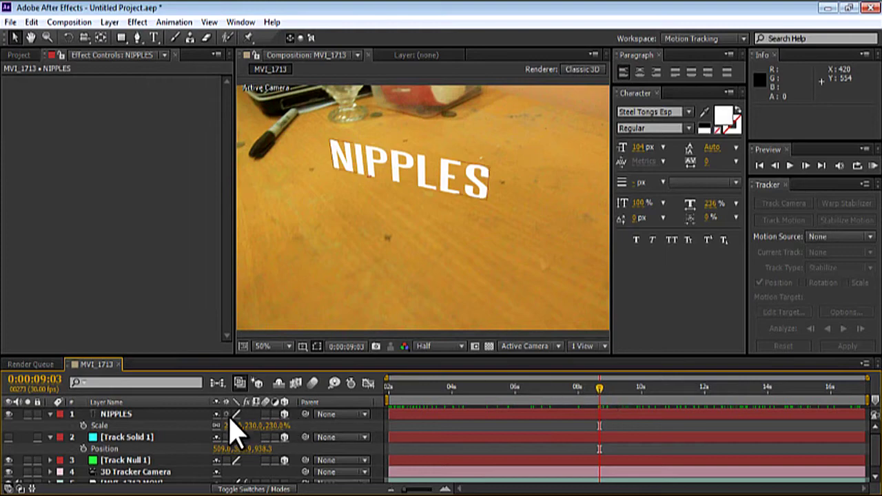
pyautogui.click(193, 417)
pyautogui.hotkey('ctrl', 'd')
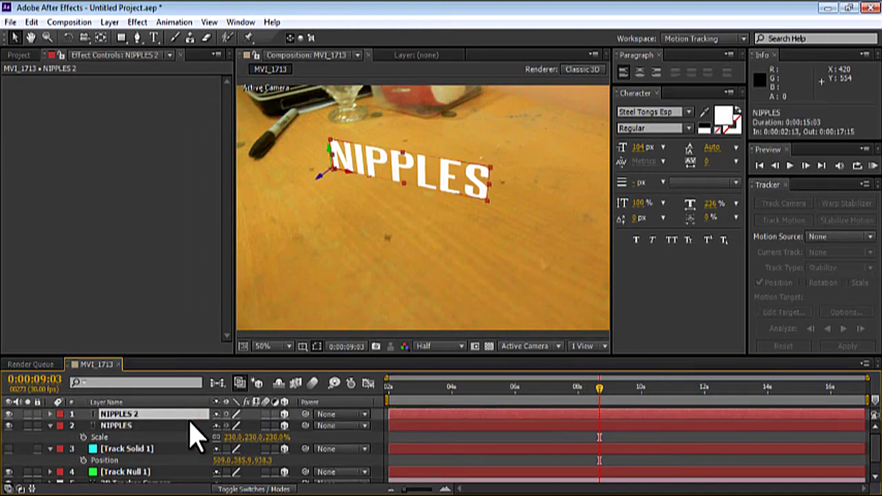
pyautogui.click(187, 427)
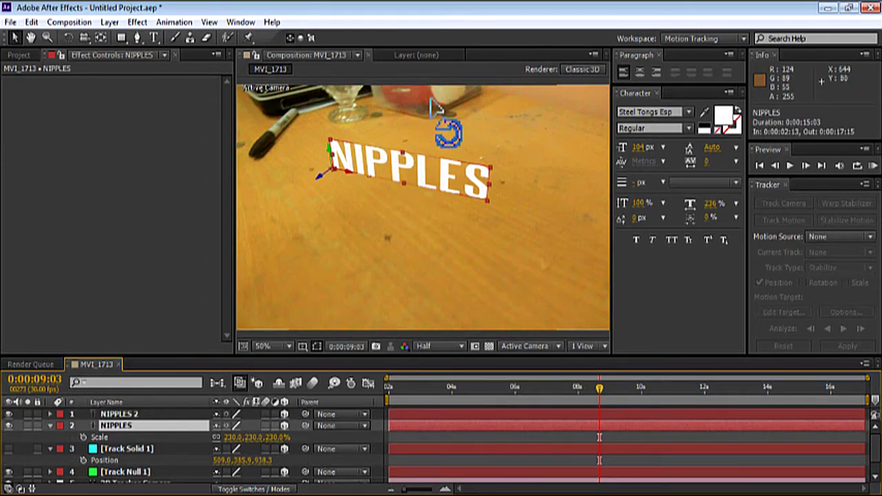
pyautogui.press('w')
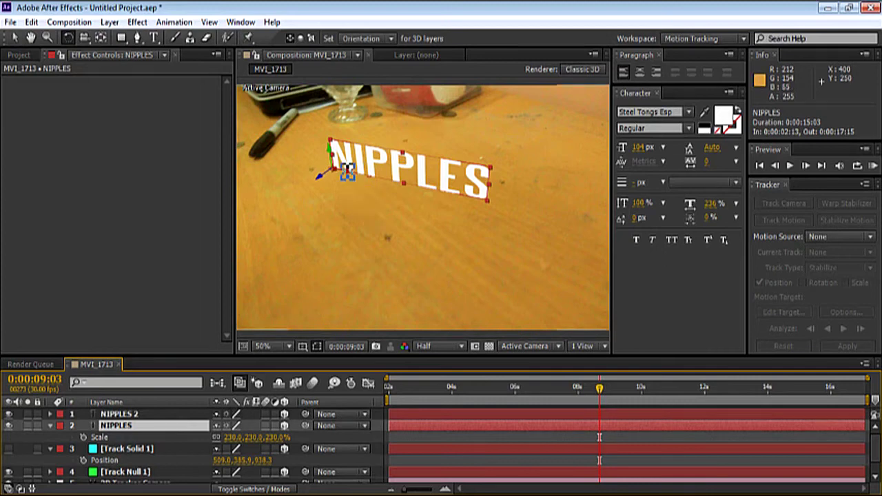
pyautogui.moveTo(347, 172); pyautogui.dragTo(531, 310)
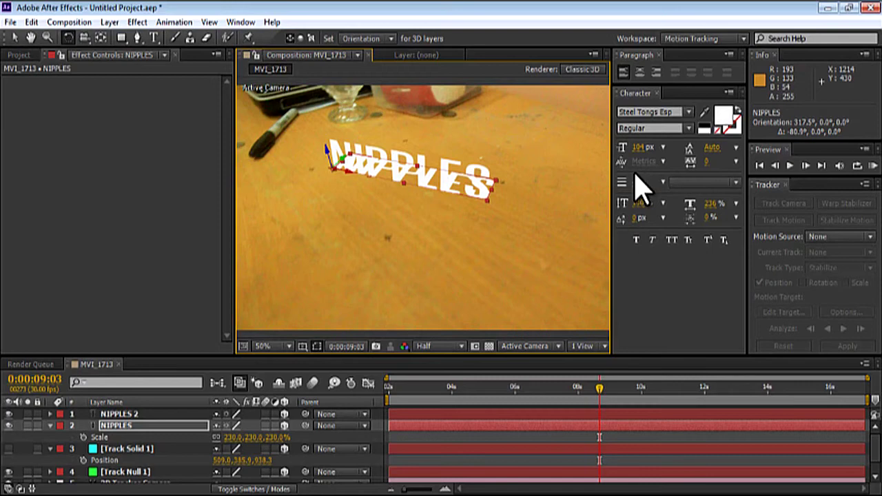
# Rename the original text layer to 'NIPPLES SHADPW'.
pyautogui.click(111, 429)
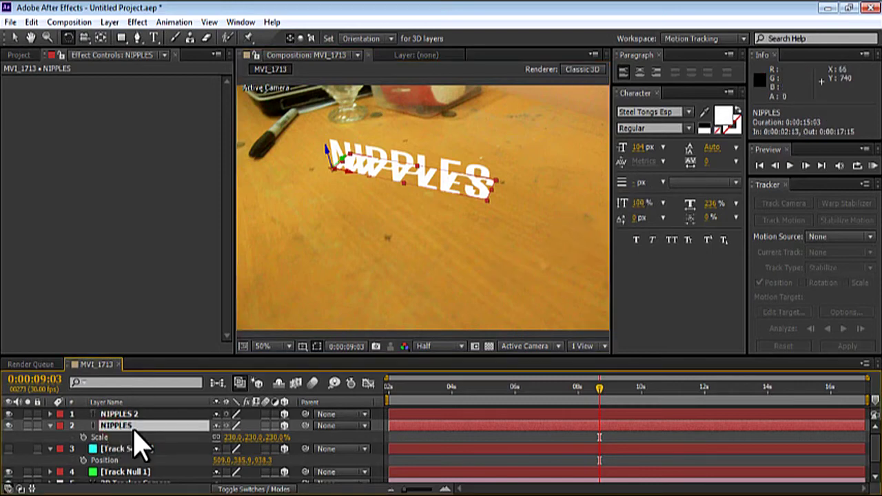
pyautogui.press('Return')
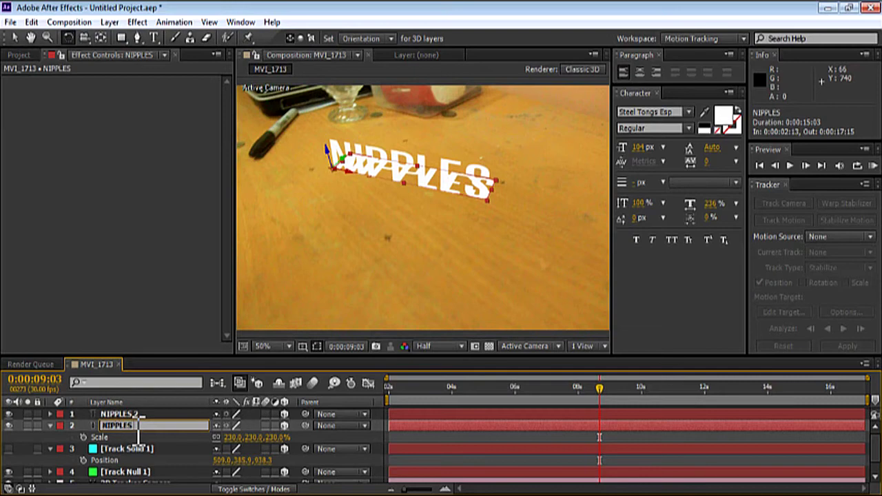
pyautogui.write('NIPPLES SHADPW')
pyautogui.press('Return')
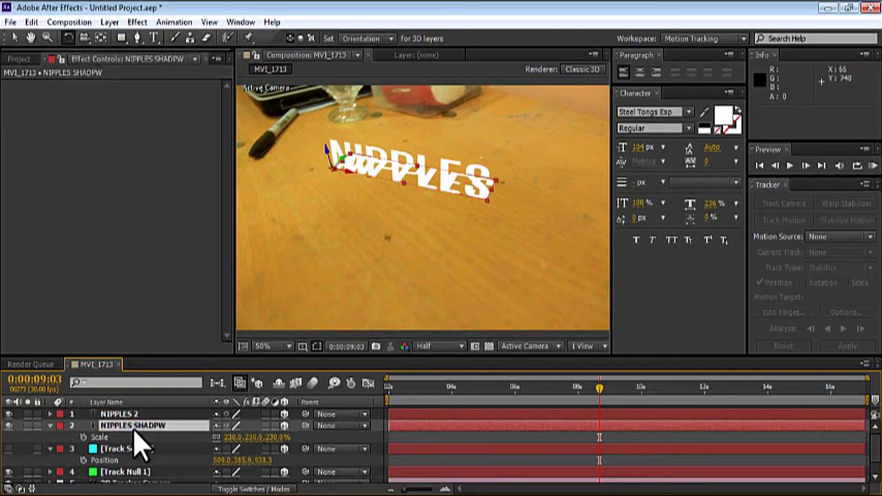
# Add a Drop Shadow effect to NIPPLES SHADPW set to Shadow Only.
pyautogui.click(138, 22)
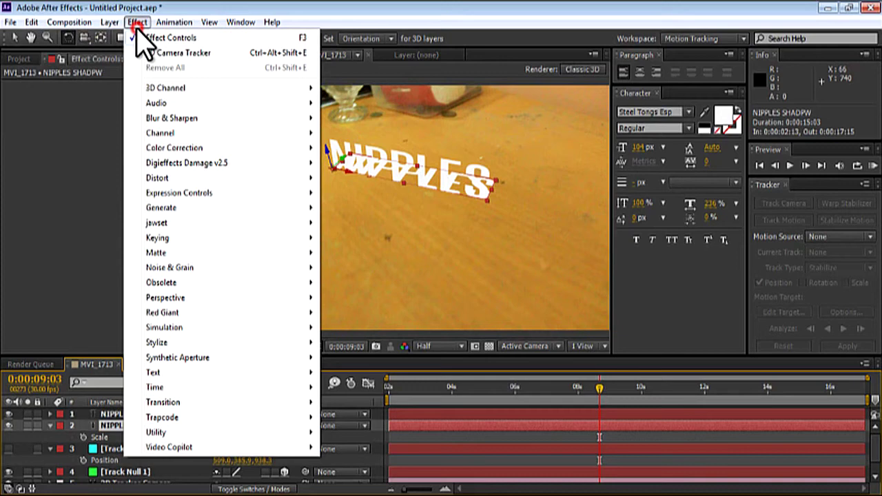
pyautogui.moveTo(205, 297)
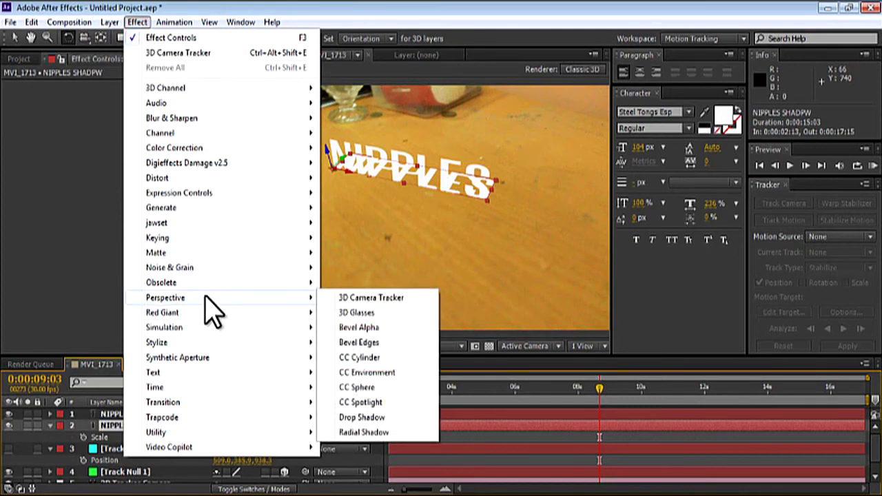
pyautogui.click(363, 418)
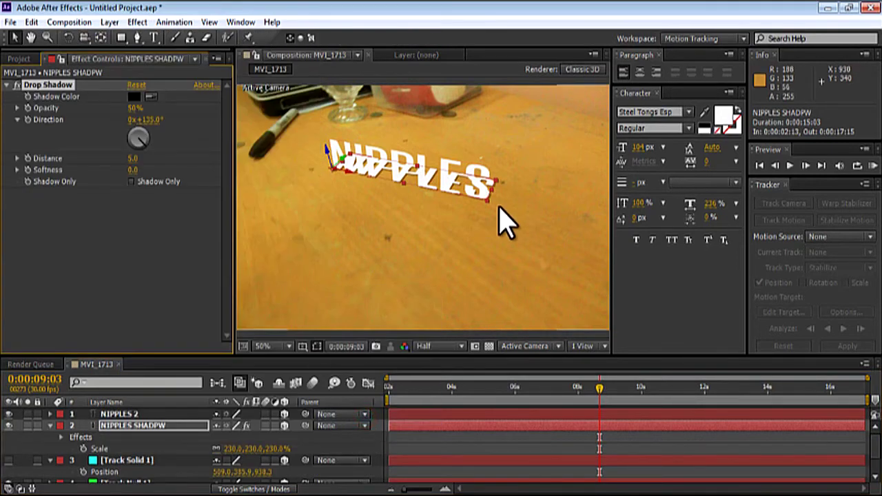
pyautogui.click(131, 182)
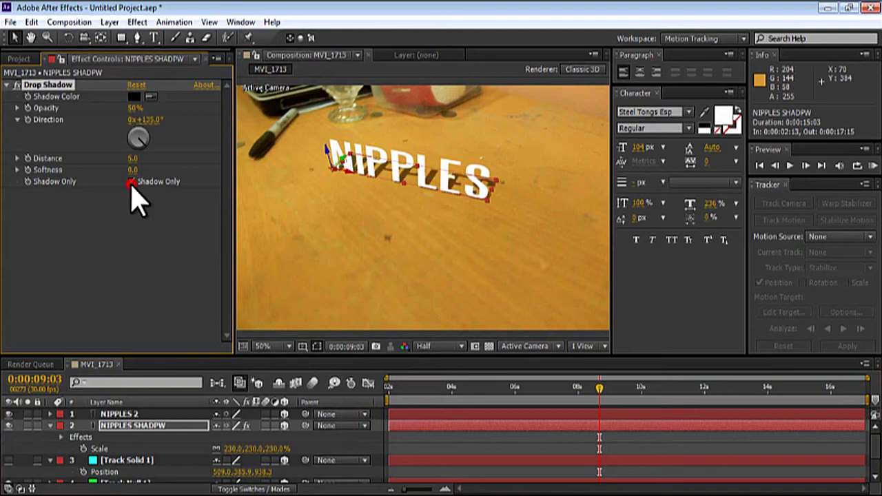
# Set the NIPPLES SHADPW layer opacity to 50% and scrub the footage to check the shadow.
pyautogui.press('t')
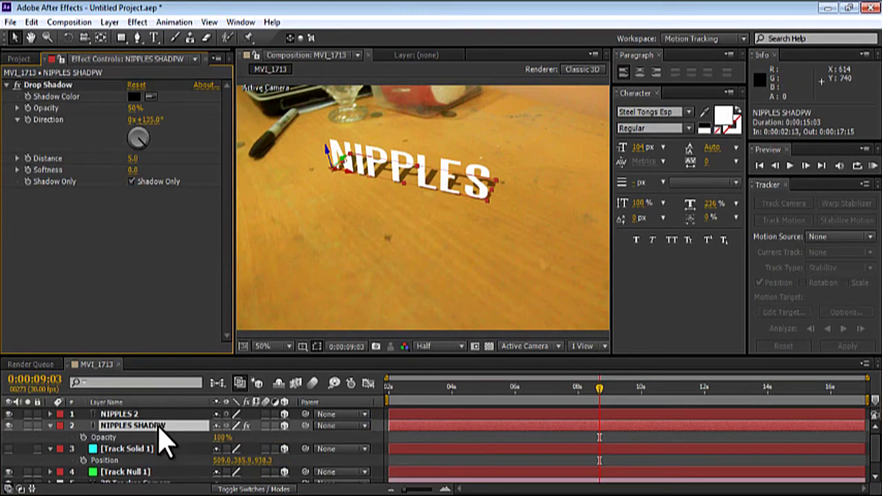
pyautogui.click(222, 437)
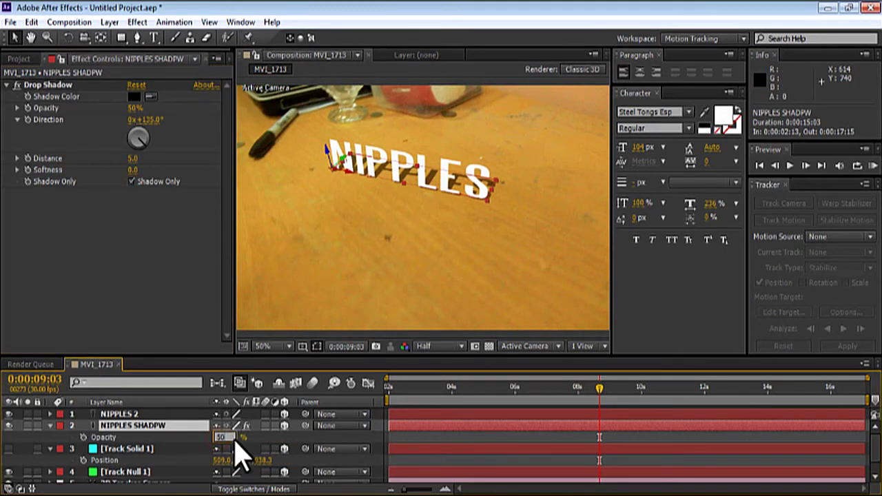
pyautogui.write('50')
pyautogui.press('Return')
pyautogui.click(420, 393)
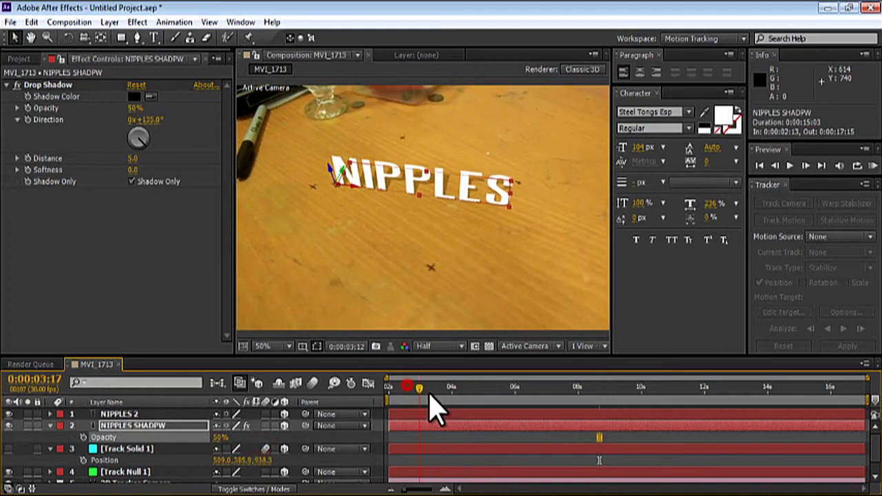
pyautogui.moveTo(430, 396); pyautogui.dragTo(576, 464)
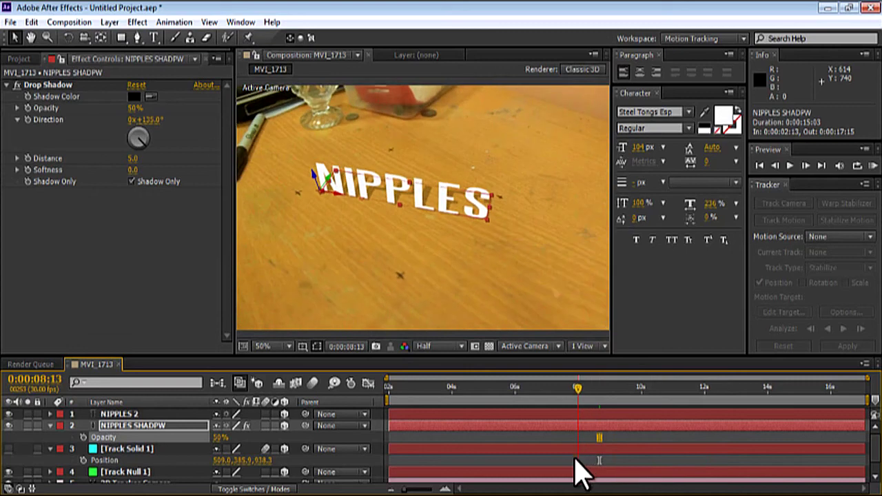
# Soften the NIPPLES SHADPW shadow with a Gaussian Blur of 6.3 blurriness.
pyautogui.click(137, 21)
pyautogui.moveTo(228, 119)
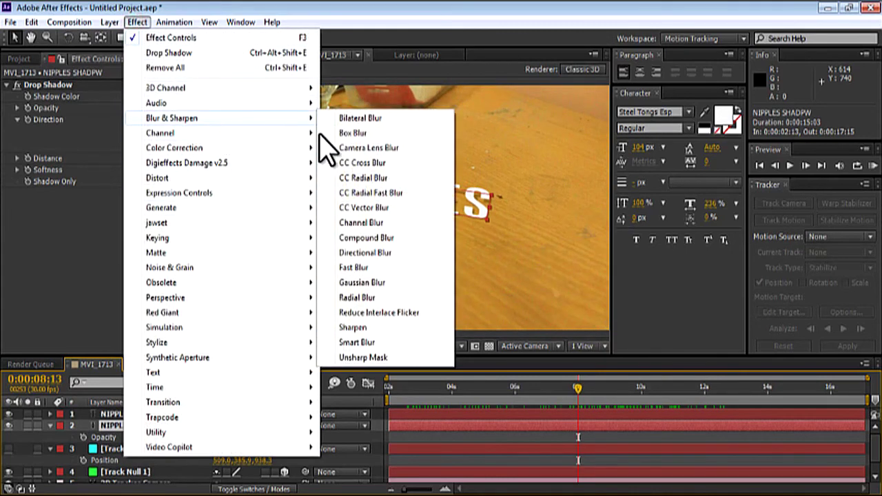
pyautogui.click(376, 284)
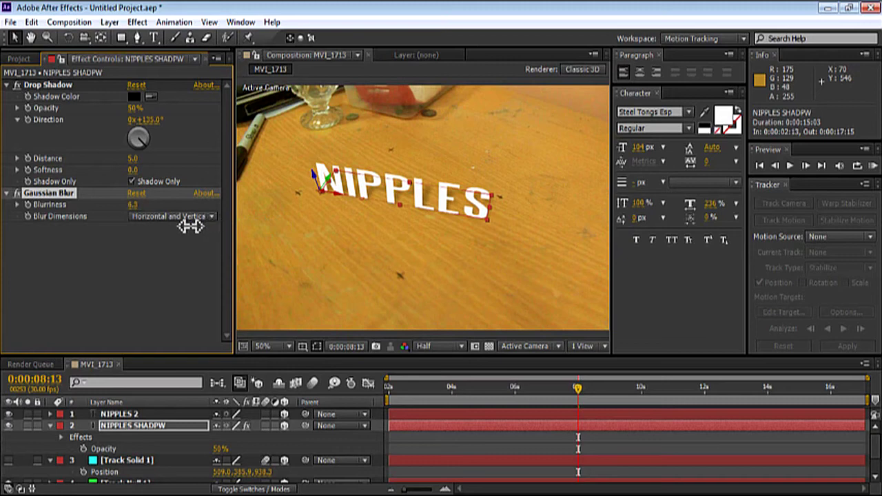
pyautogui.click(183, 310)
# Play back the footage, then scrub from 0:00:05:11 to 0:00:11:03 to review the tracking.
pyautogui.press('space')
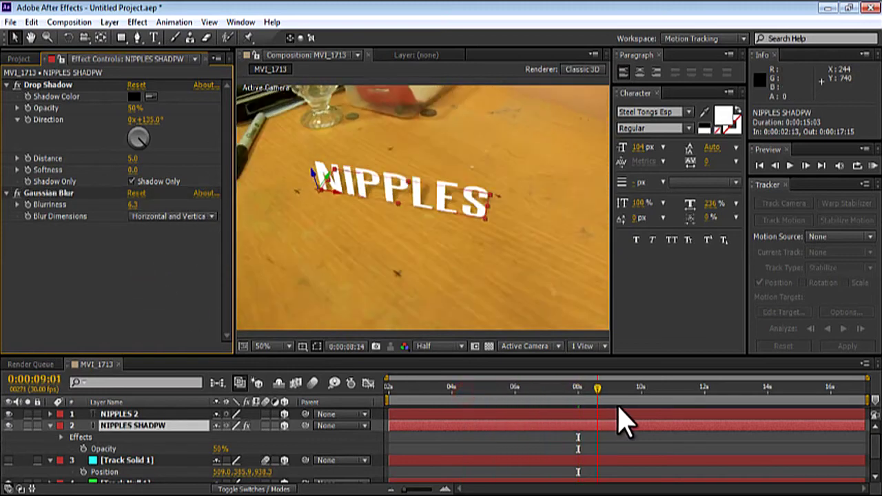
pyautogui.click(672, 311)
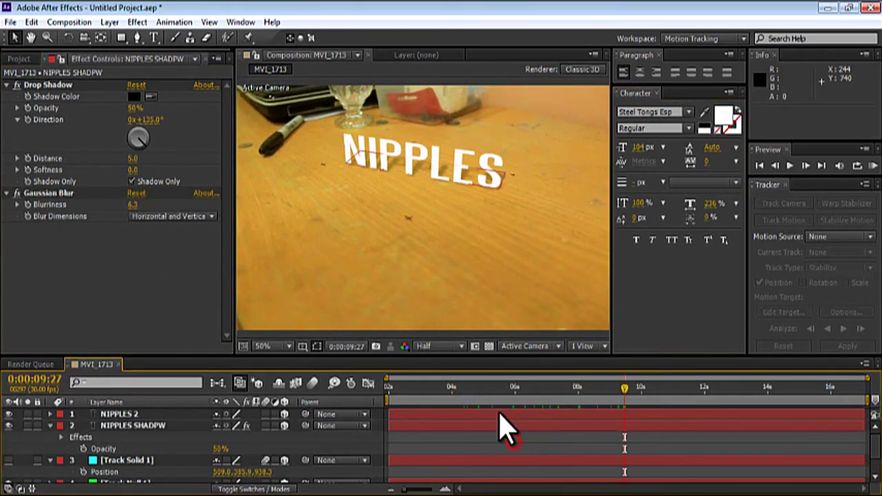
pyautogui.click(481, 396)
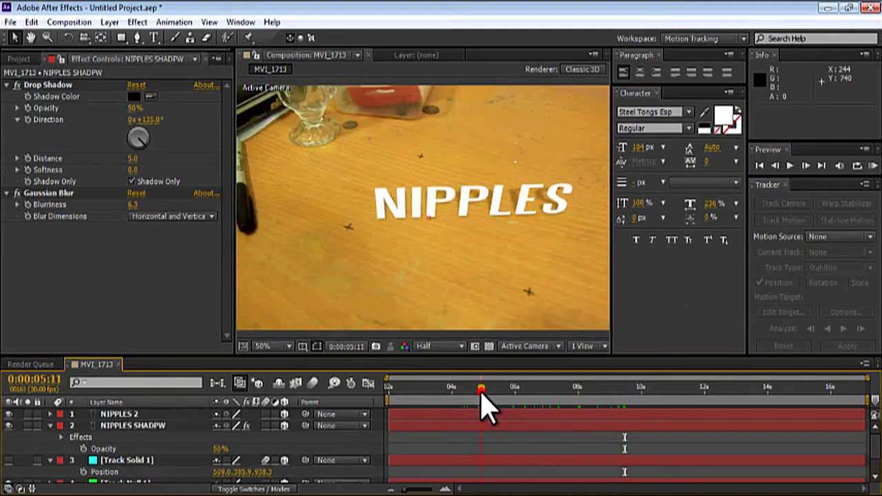
pyautogui.moveTo(481, 398); pyautogui.dragTo(602, 407)
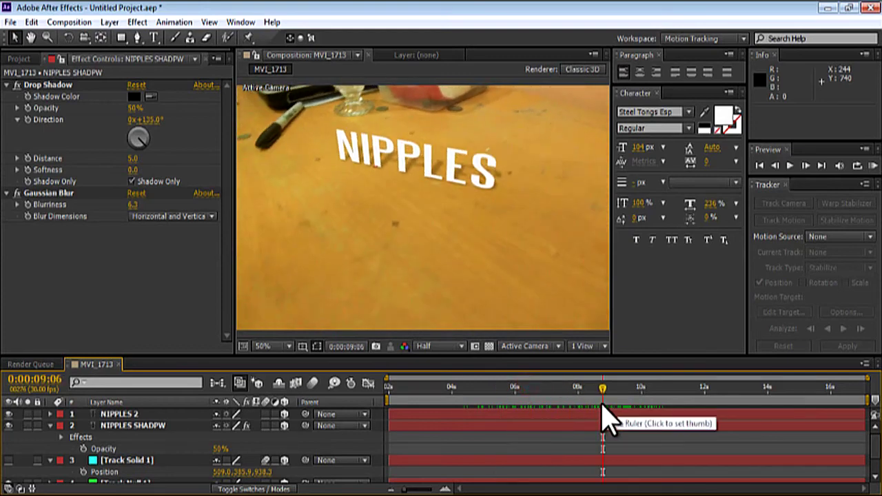